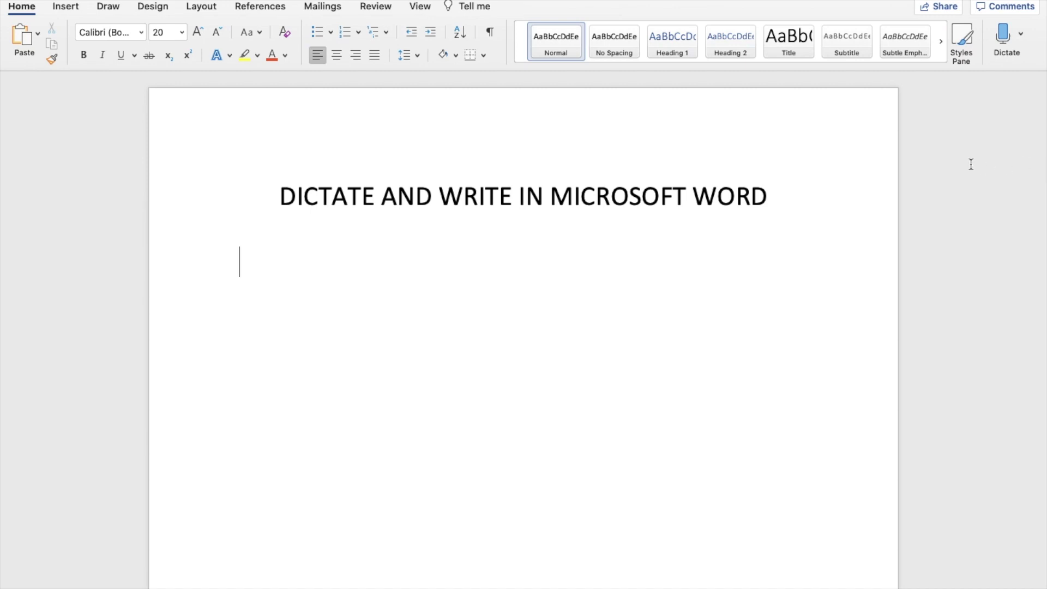
Place the insertion point at the end of the centred title 'DICTATE AND WRITE IN MICROSOFT WORD'
{"action": "left_click", "coordinate": [1000, 80]}
{"action": "key", "text": "BackSpace"}
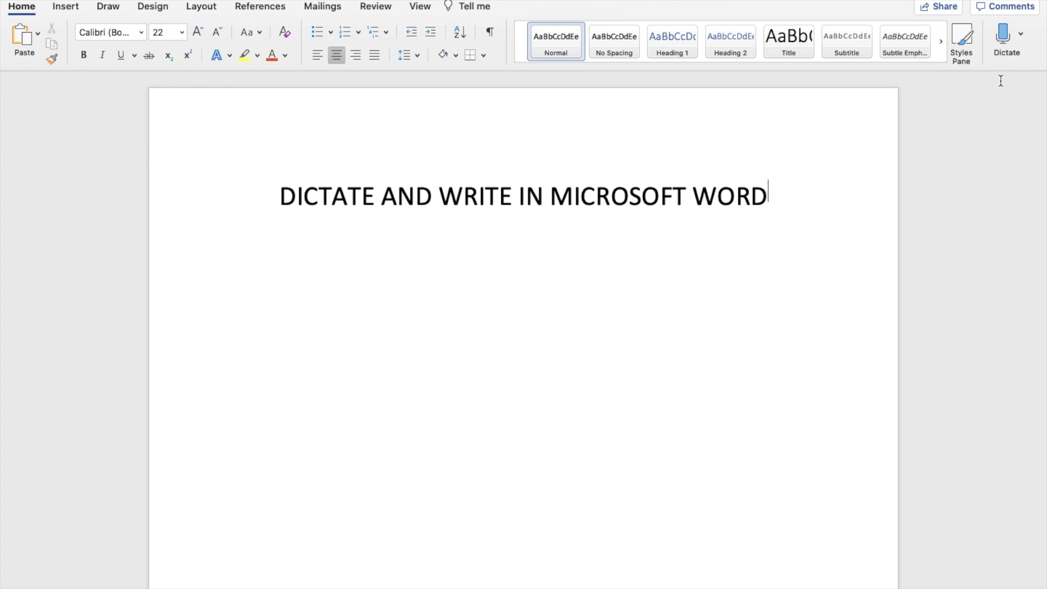
Choose English (India) as the dictation language from the Dictate dropdown
{"action": "left_click", "coordinate": [1022, 41]}
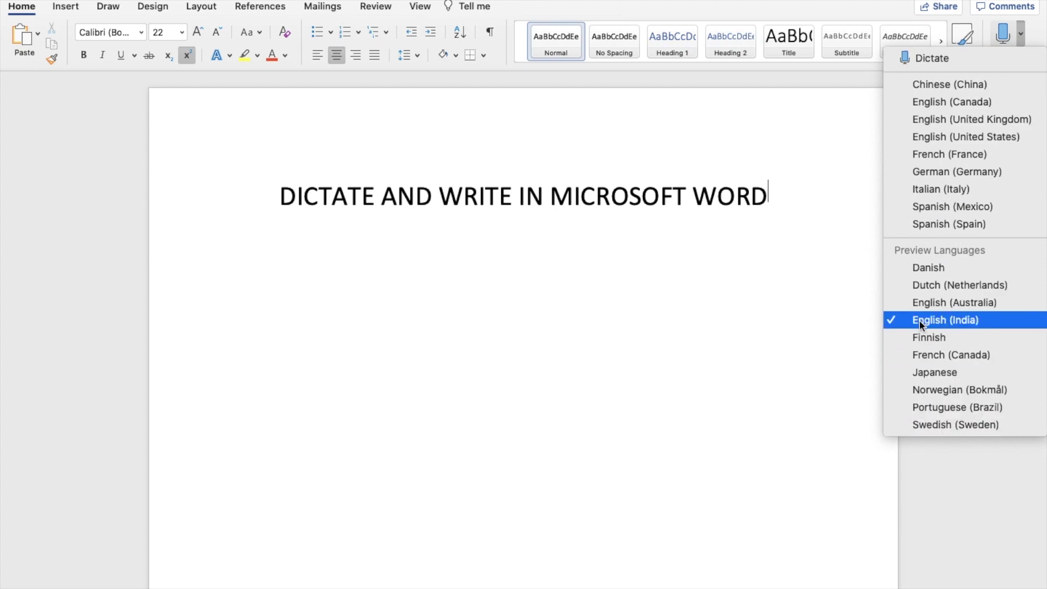
{"action": "left_click", "coordinate": [832, 276]}
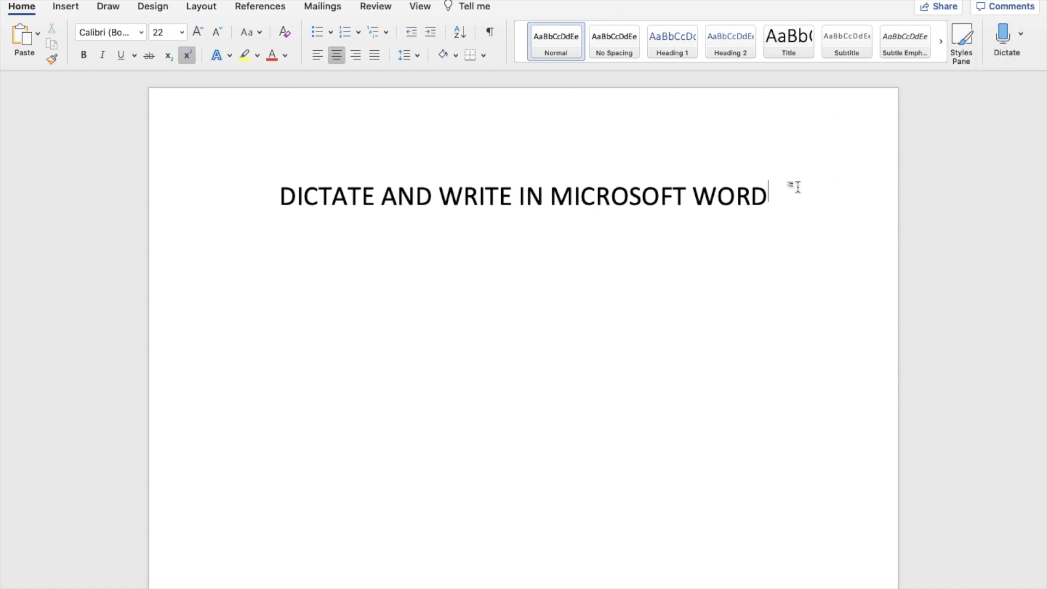
Start a new left-aligned body line beneath the centred title
{"action": "key", "text": "Return"}
{"action": "key", "text": "Return"}
{"action": "left_click", "coordinate": [318, 54]}
Dictate 'What is your favorite sport?' and the following questions and paragraph, then end dictation
{"action": "left_click", "coordinate": [1008, 35]}
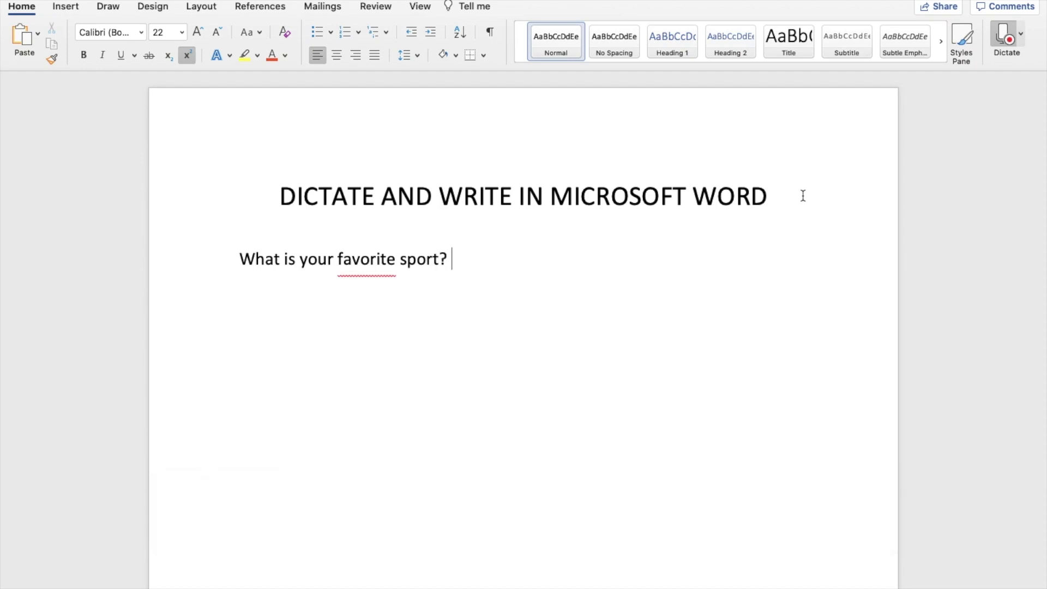
{"action": "key", "text": "Return"}
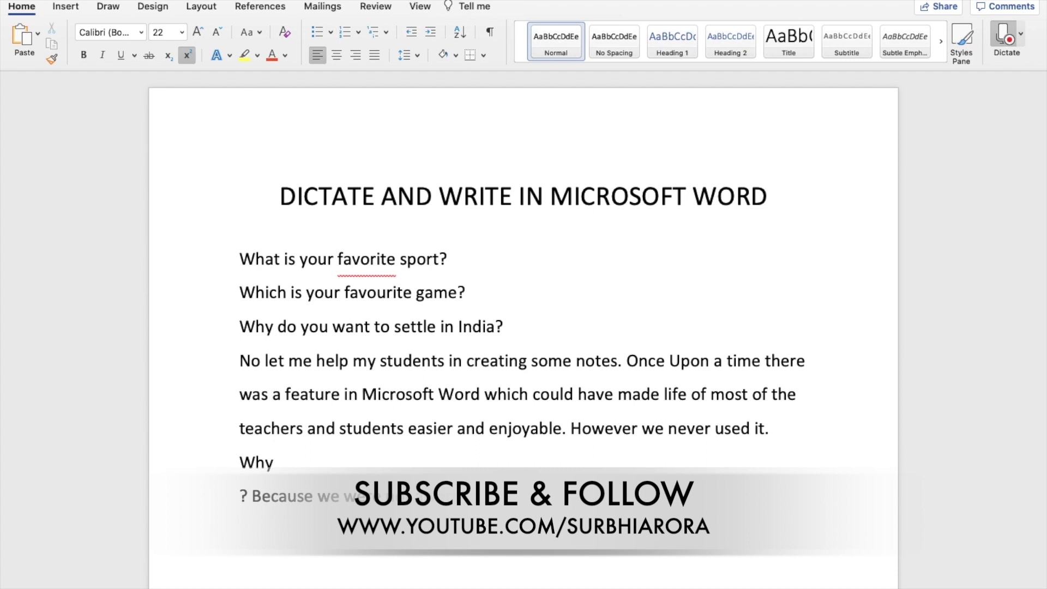
{"action": "left_click", "coordinate": [1008, 35]}
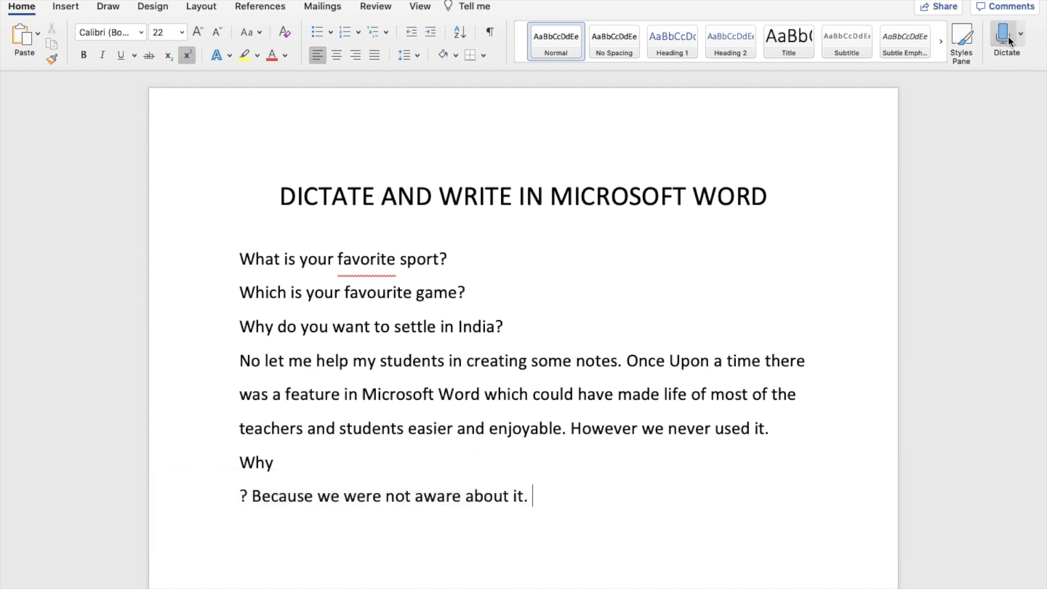